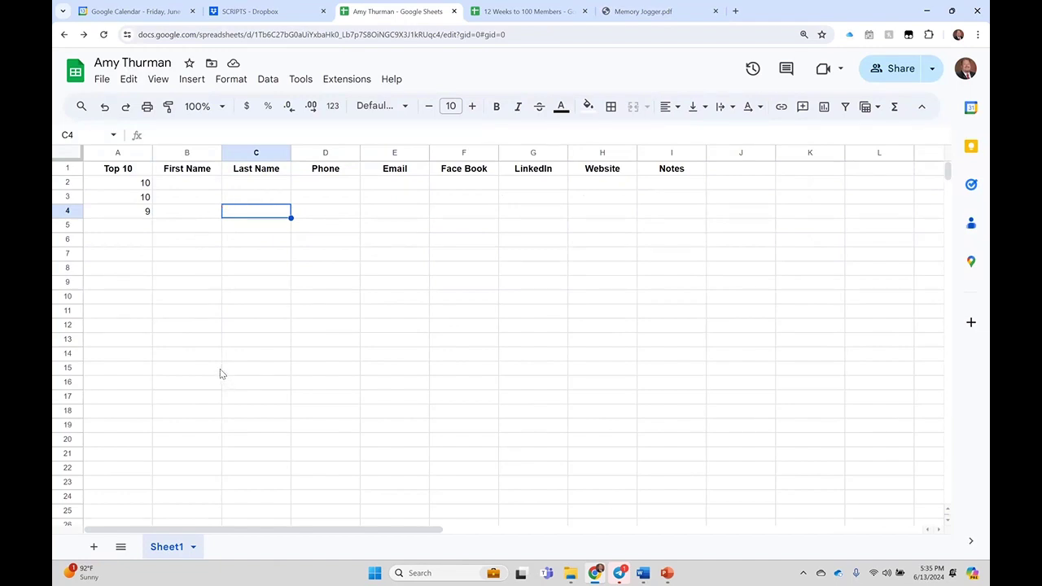
Look through the occupation lists in the Memory Jogger PDF and return to the first Top 10 rating in the contact spreadsheet
{"action": "left_click", "coordinate": [647, 18]}
{"action": "scroll", "coordinate": [496, 318], "scroll_direction": "down", "scroll_amount": 7}
{"action": "scroll", "coordinate": [491, 333], "scroll_direction": "down", "scroll_amount": 10}
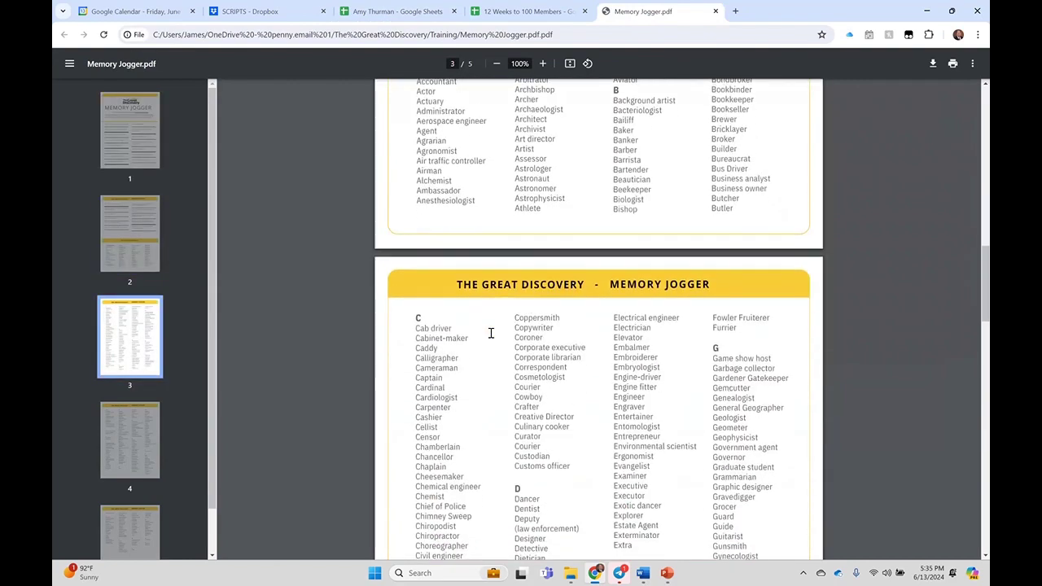
{"action": "scroll", "coordinate": [462, 461], "scroll_direction": "down", "scroll_amount": 10}
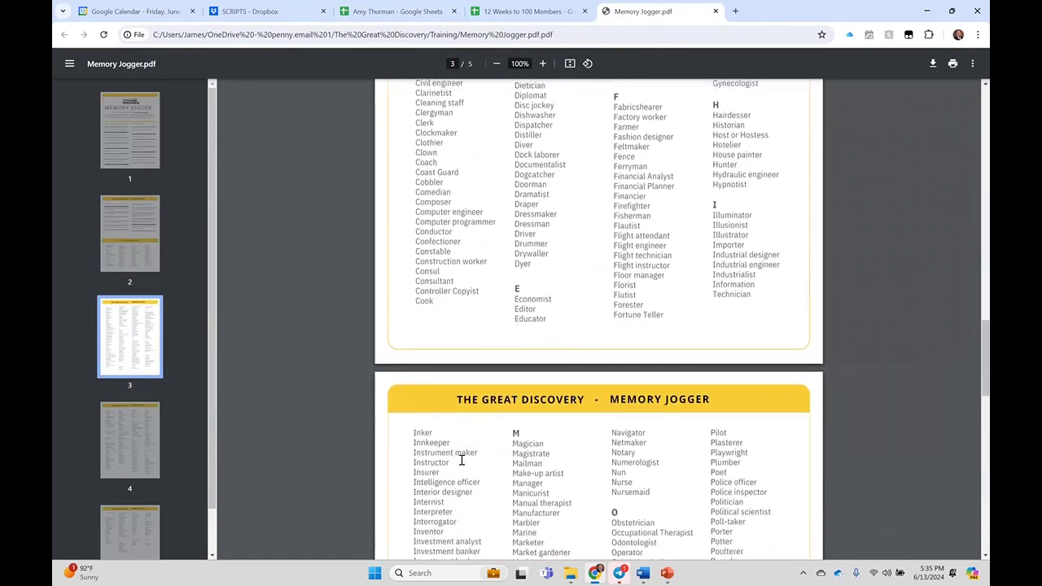
{"action": "scroll", "coordinate": [462, 461], "scroll_direction": "up", "scroll_amount": 8}
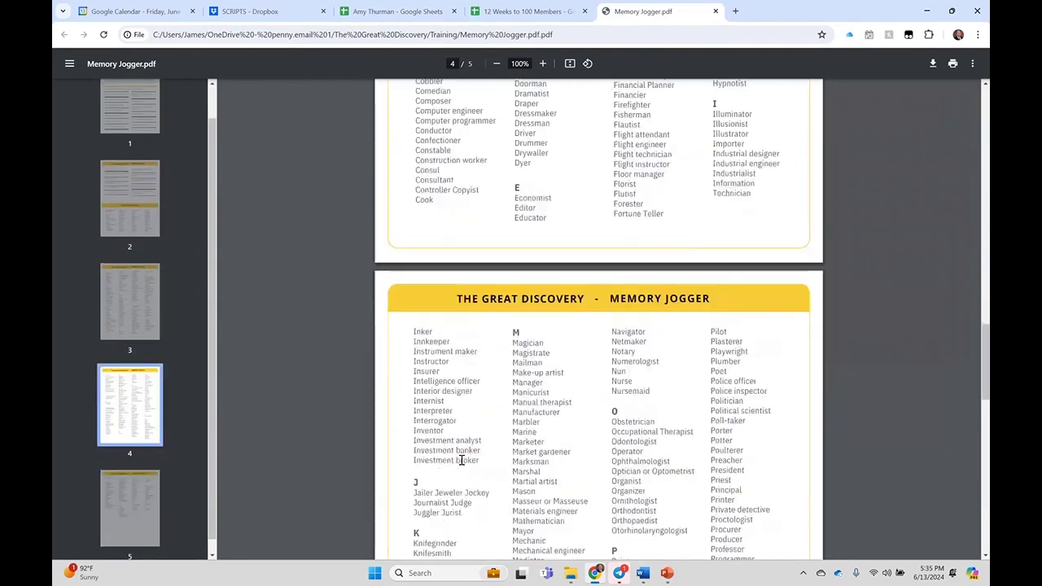
{"action": "left_click", "coordinate": [399, 12]}
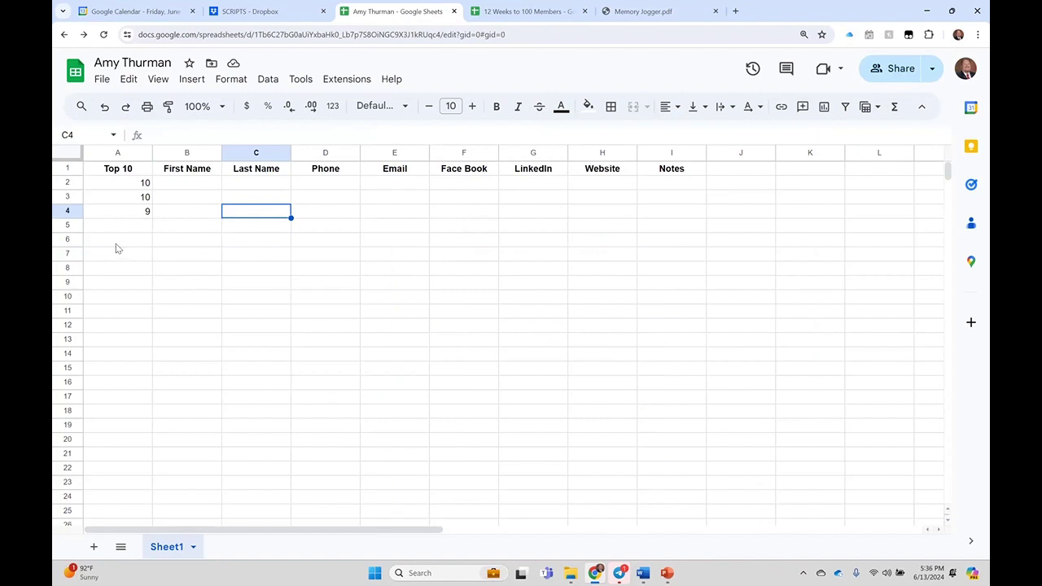
{"action": "left_click", "coordinate": [123, 187]}
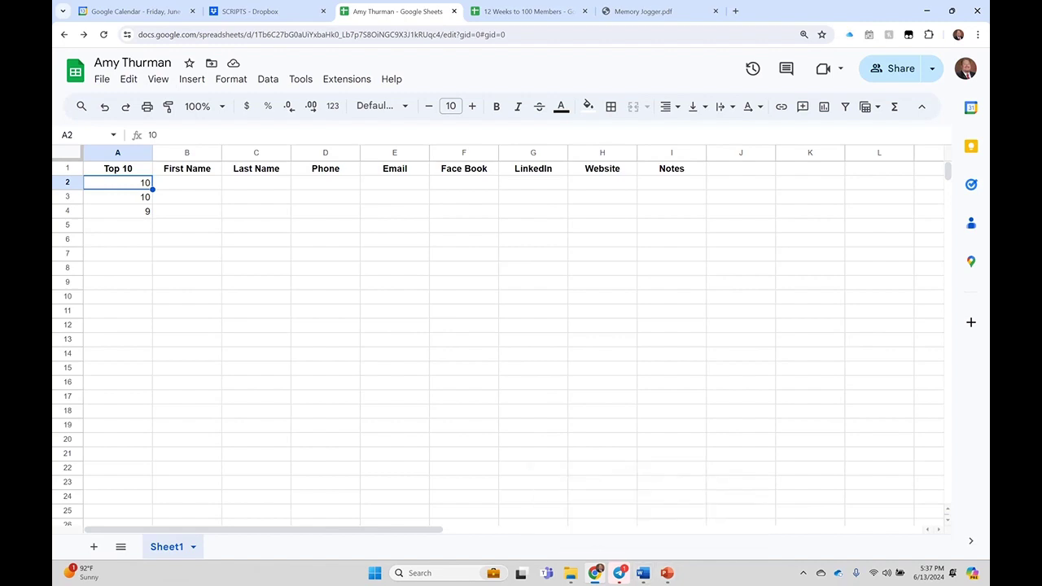
Examine the Members Added, Weekly Members Need and Balance Needed cells in 12 Weeks to 100 Members, including its August and September sheets
{"action": "mouse_move", "coordinate": [594, 573]}
{"action": "left_click", "coordinate": [534, 16]}
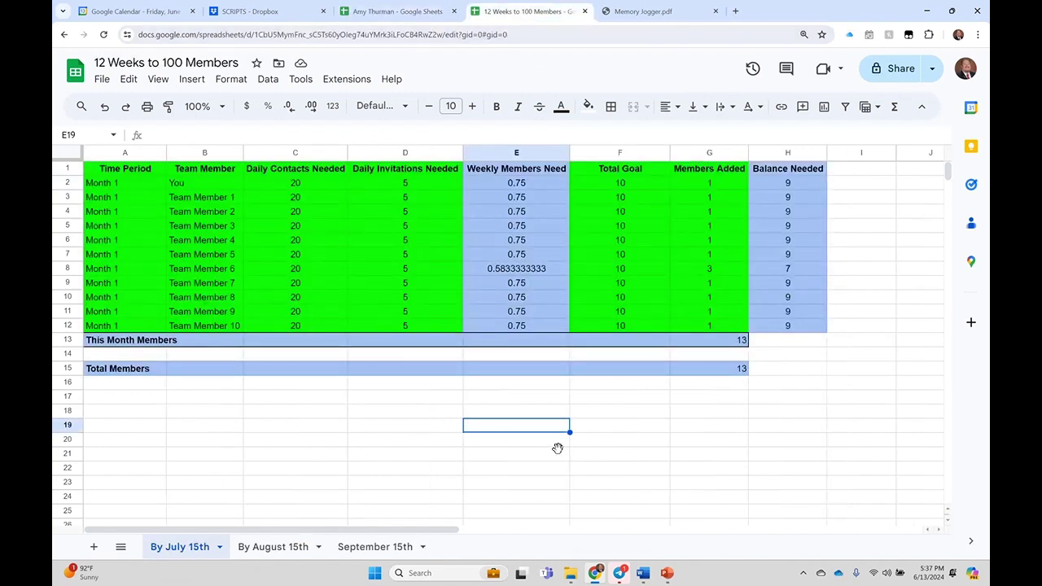
{"action": "left_click", "coordinate": [557, 449]}
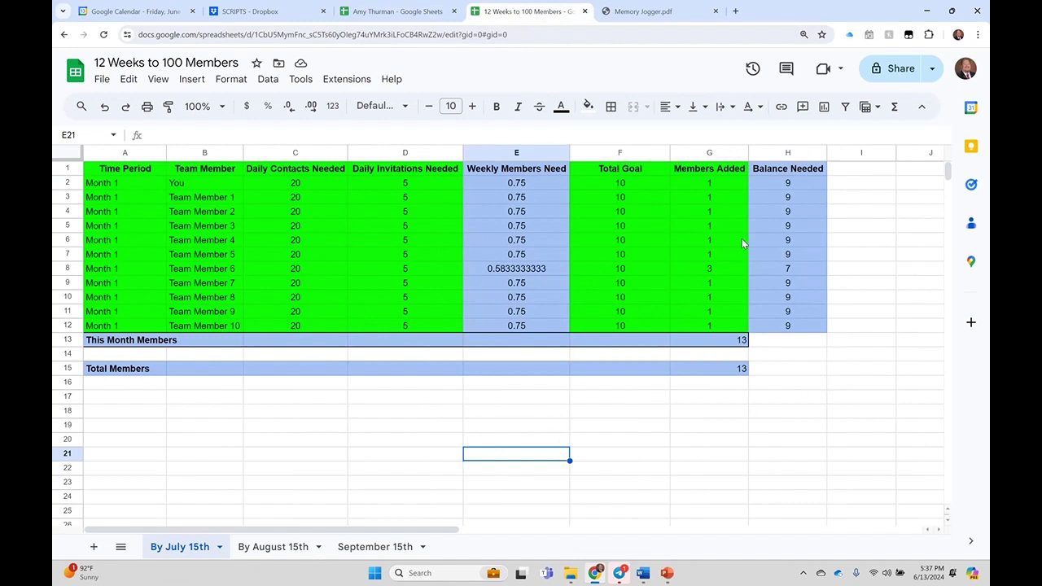
{"action": "left_click", "coordinate": [714, 183]}
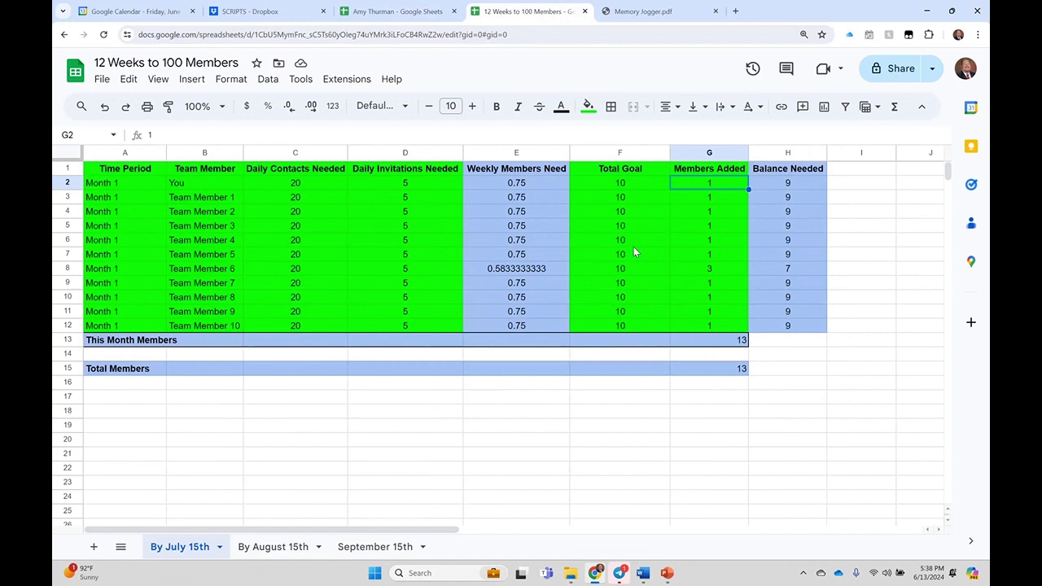
{"action": "left_click", "coordinate": [516, 213]}
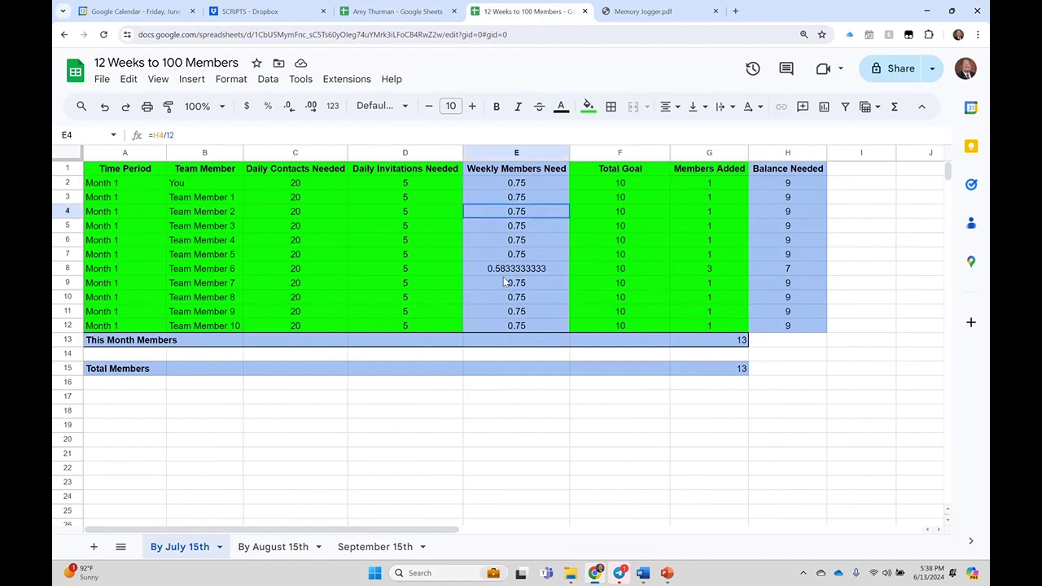
{"action": "left_click", "coordinate": [788, 259]}
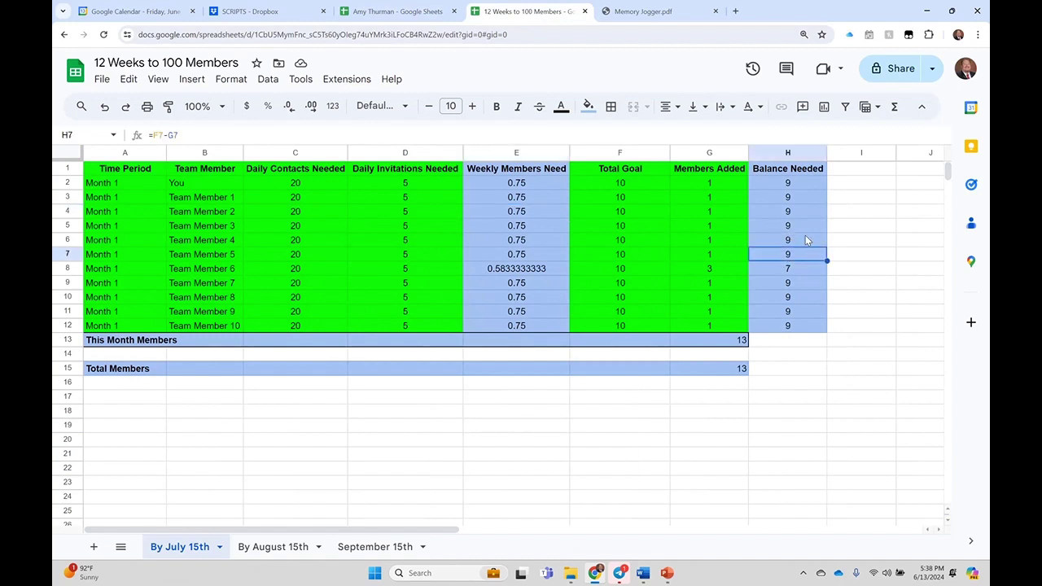
{"action": "left_click", "coordinate": [689, 244]}
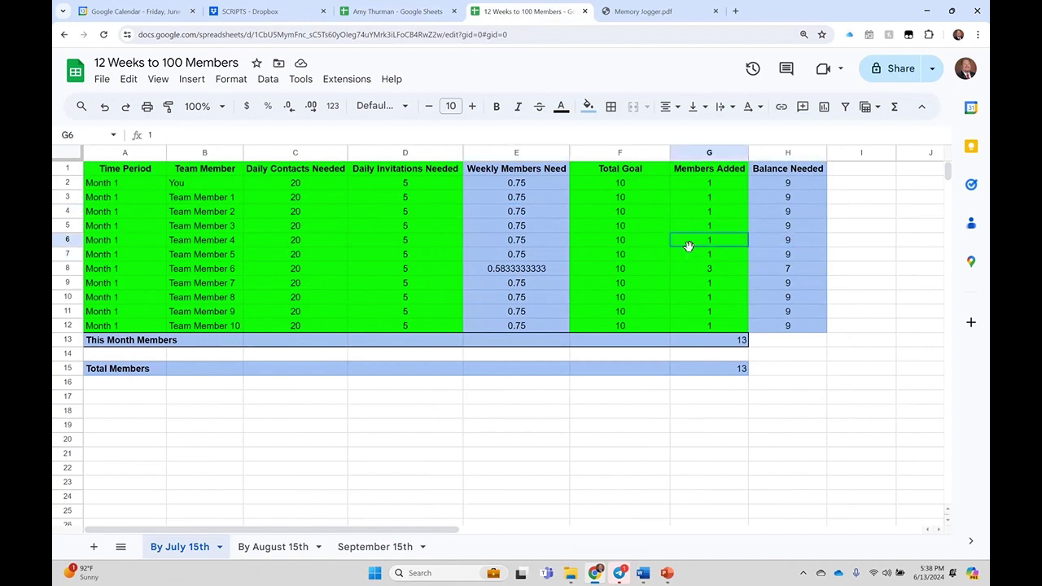
{"action": "left_click", "coordinate": [779, 243]}
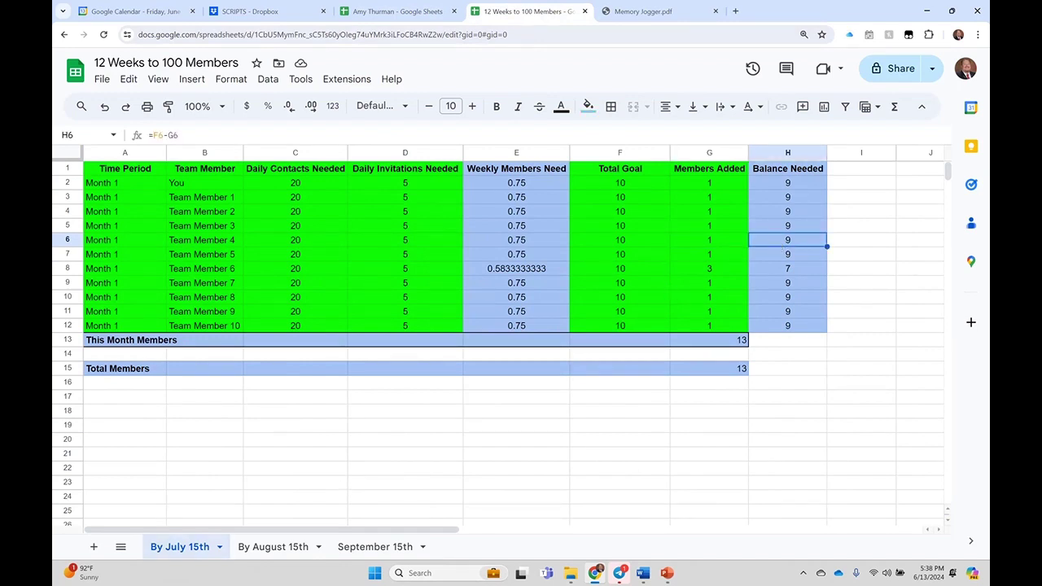
{"action": "left_click", "coordinate": [273, 547]}
{"action": "left_click", "coordinate": [374, 546]}
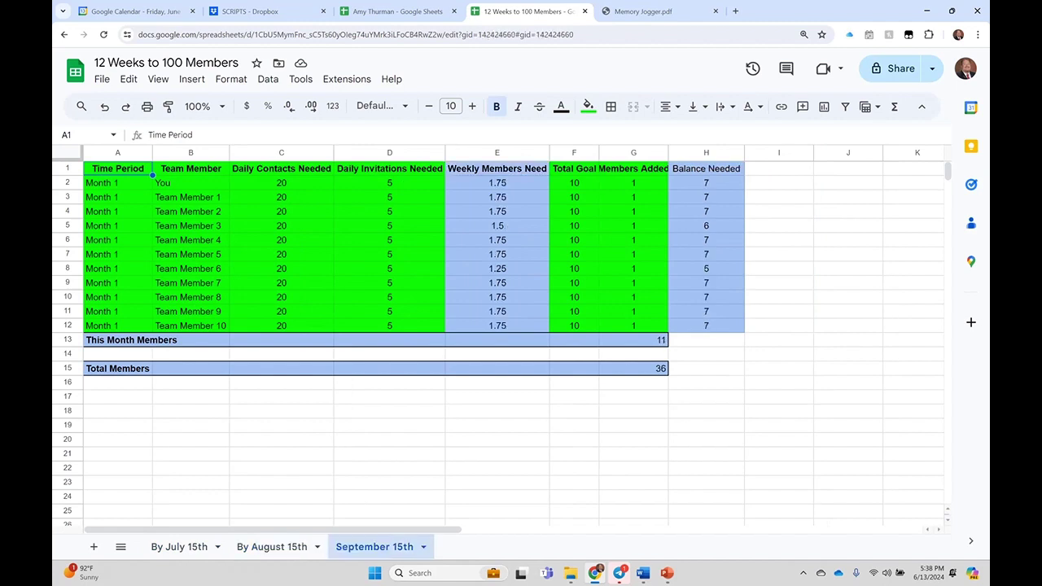
Clear the Members Added values in G2:G12 on the By July 15th sheet
{"action": "left_click", "coordinate": [179, 546]}
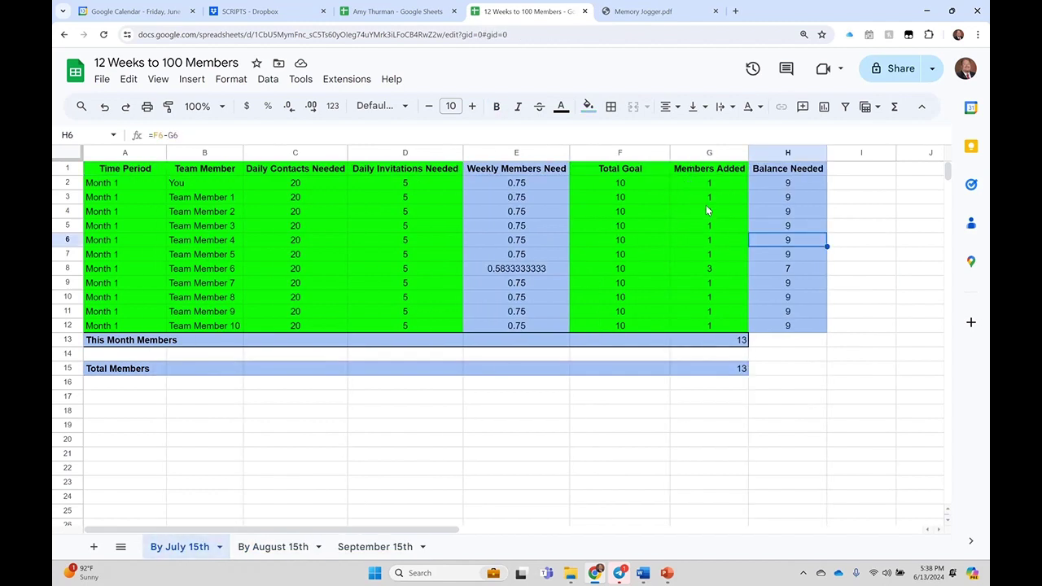
{"action": "left_click_drag", "start_coordinate": [709, 182], "coordinate": [707, 326]}
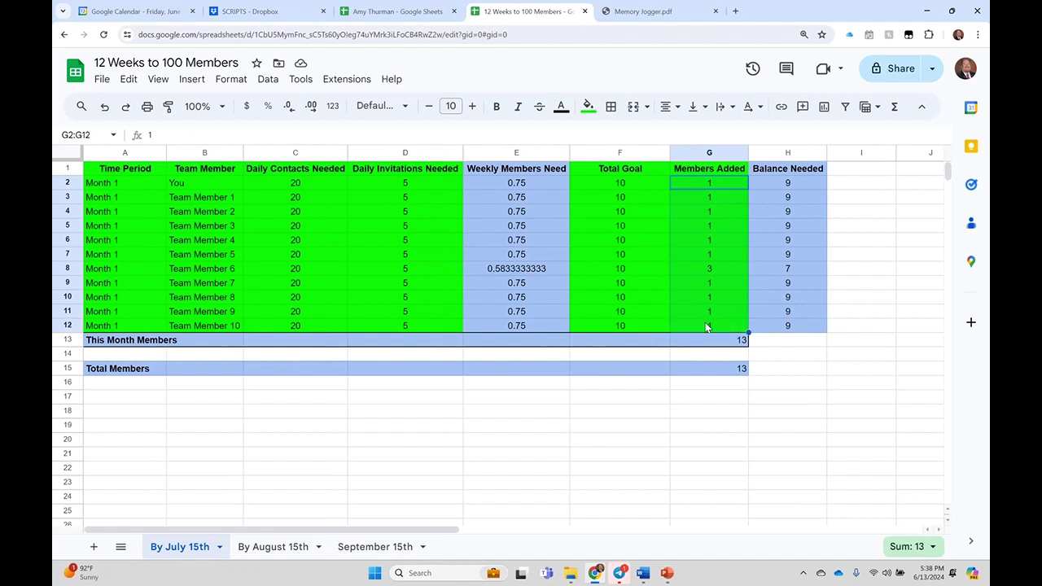
{"action": "key", "text": "Delete"}
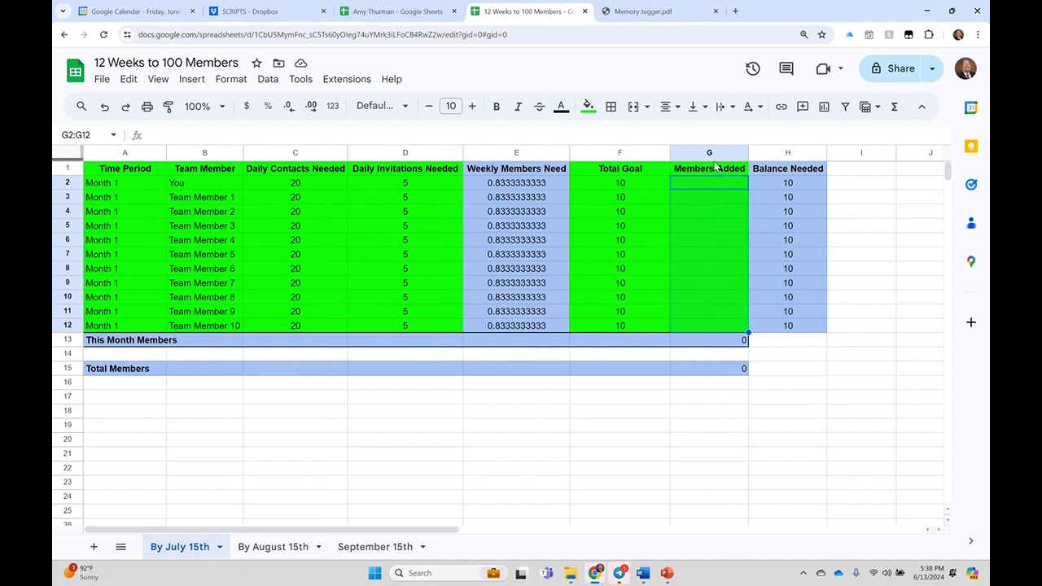
Fill the Members Added column from its header through Team Member 10 (G1:G12) with yellow
{"action": "left_click", "coordinate": [712, 170]}
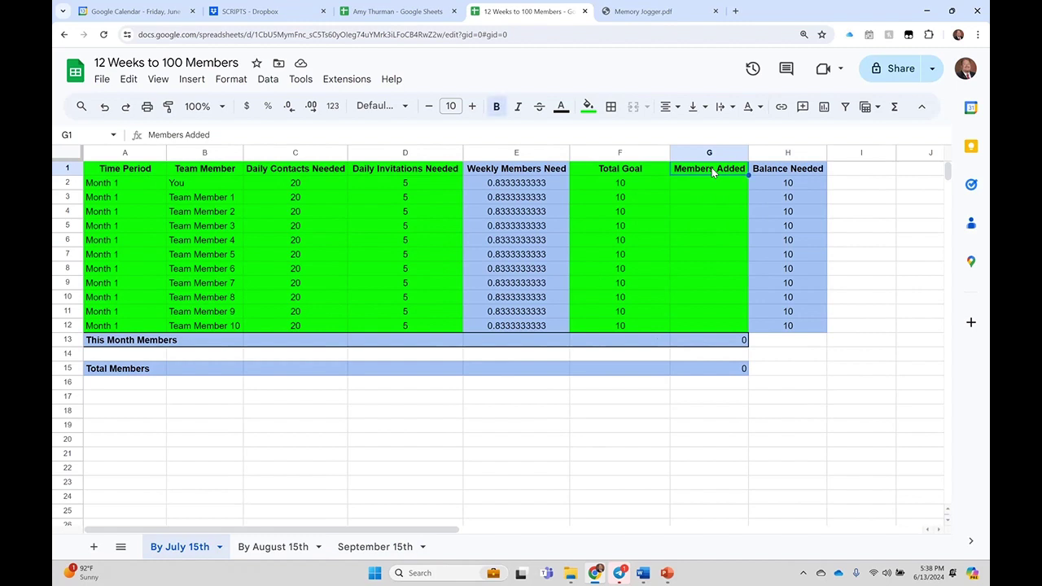
{"action": "key", "text": "shift+Down"}
{"action": "key", "text": "shift+Down"}
{"action": "key", "text": "shift+Down"}
{"action": "key", "text": "shift+Down"}
{"action": "key", "text": "shift+Down"}
{"action": "key", "text": "shift+Down"}
{"action": "key", "text": "shift+Down"}
{"action": "key", "text": "shift+Down"}
{"action": "key", "text": "shift+Down"}
{"action": "key", "text": "shift+Down"}
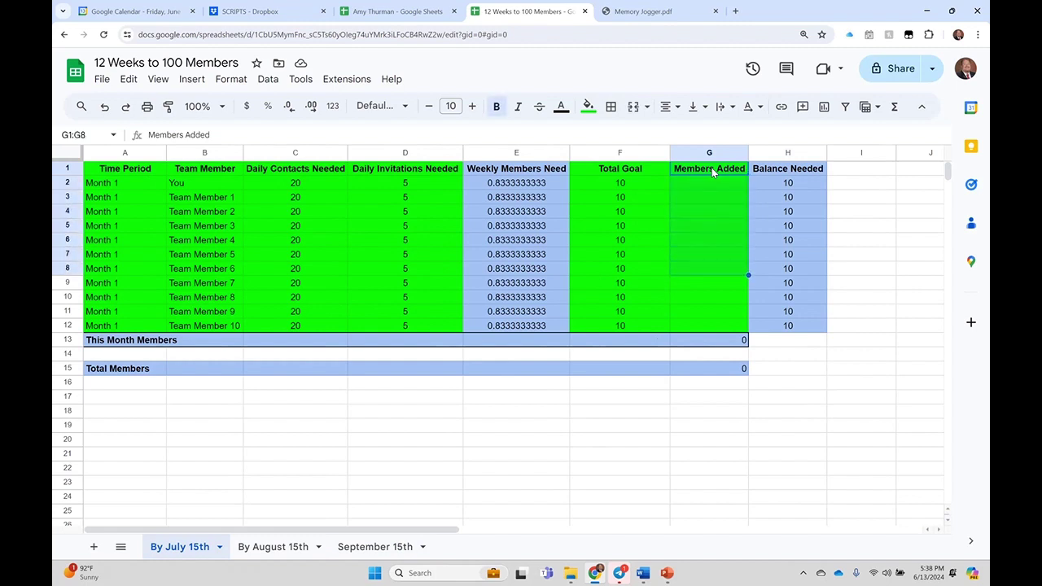
{"action": "key", "text": "shift+Down"}
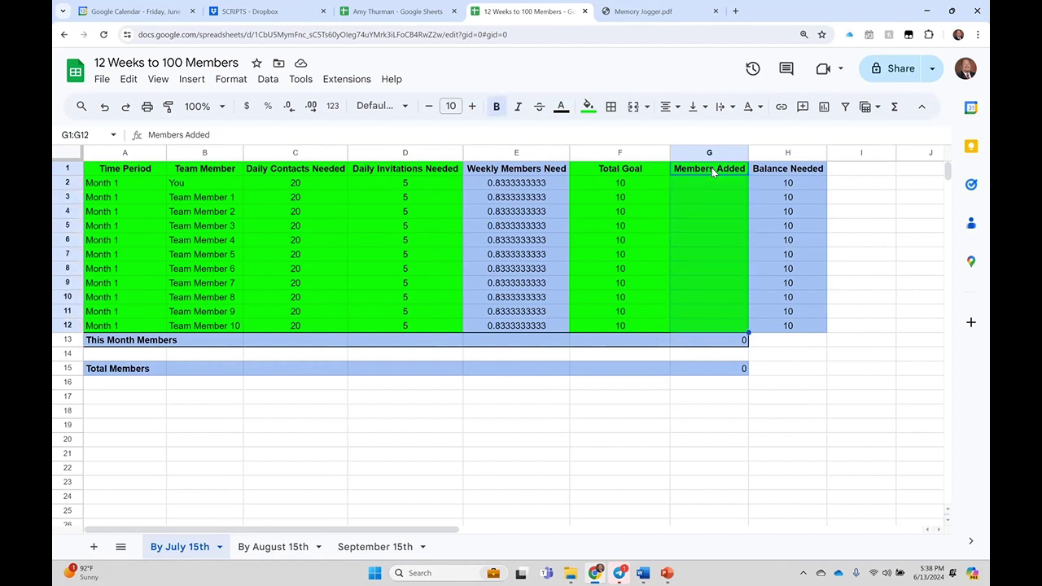
{"action": "left_click", "coordinate": [587, 106]}
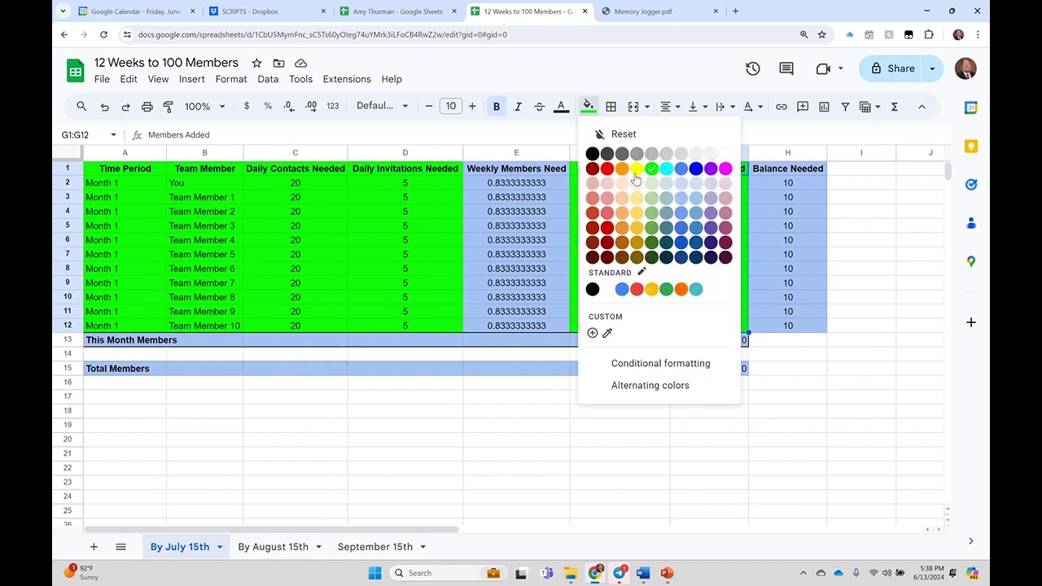
{"action": "left_click", "coordinate": [635, 171]}
{"action": "left_click", "coordinate": [714, 196]}
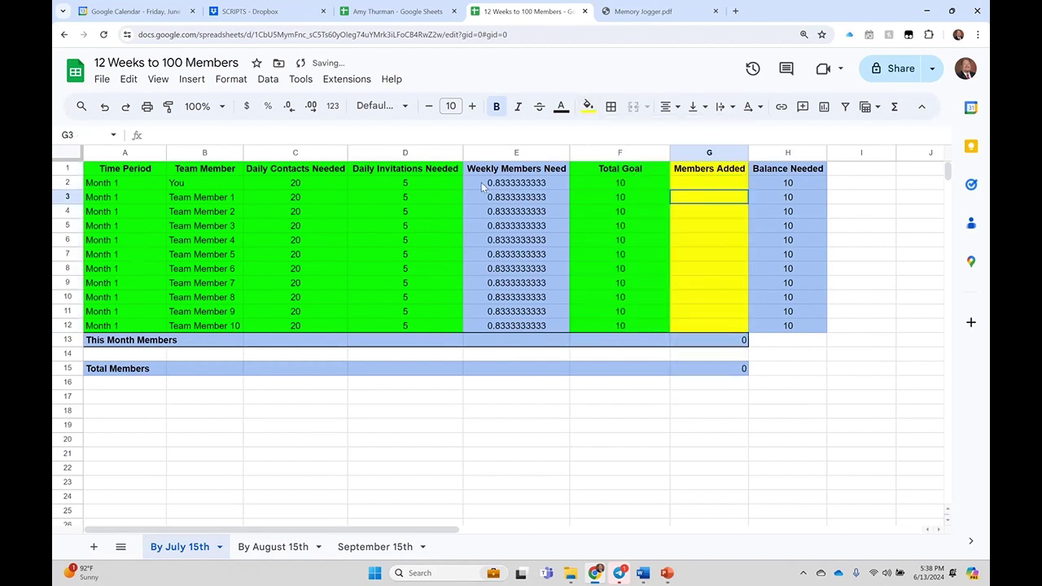
Examine the Members Added, Team Member and Total Goal entries and the Weekly Members Need formula in E2
{"action": "left_click", "coordinate": [694, 187]}
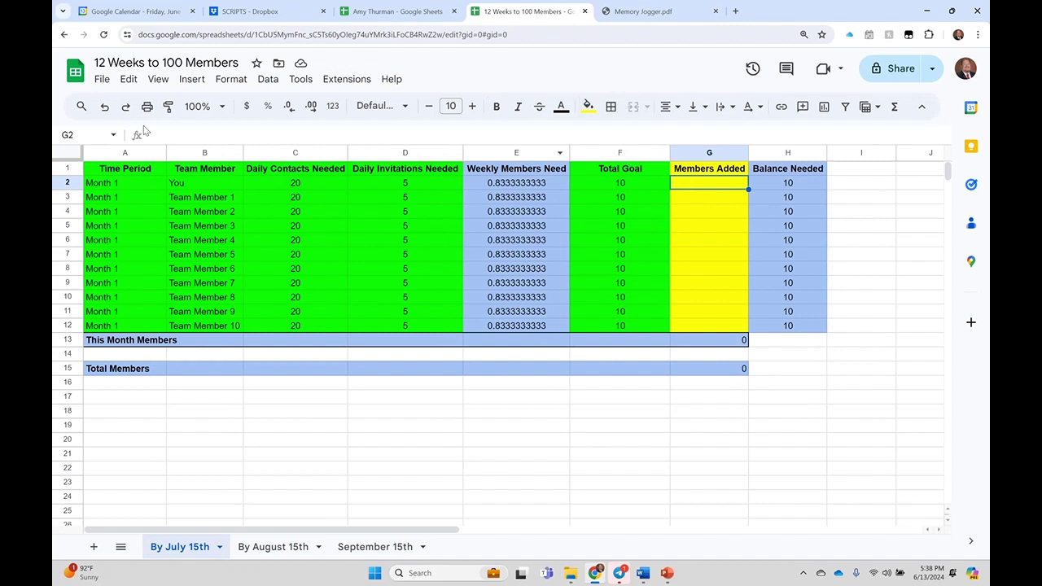
{"action": "left_click", "coordinate": [204, 183]}
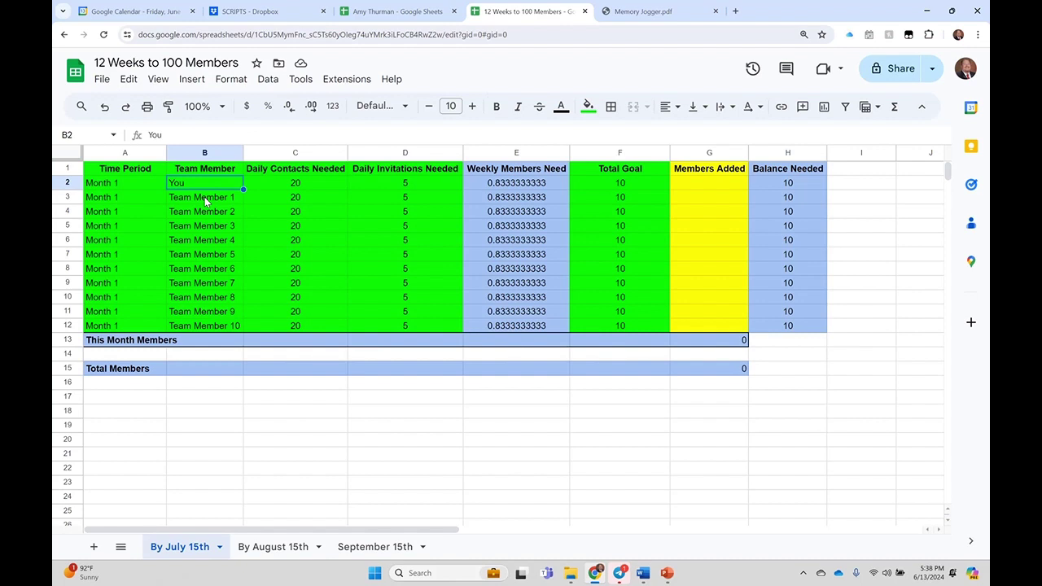
{"action": "left_click", "coordinate": [206, 201]}
{"action": "left_click", "coordinate": [206, 212]}
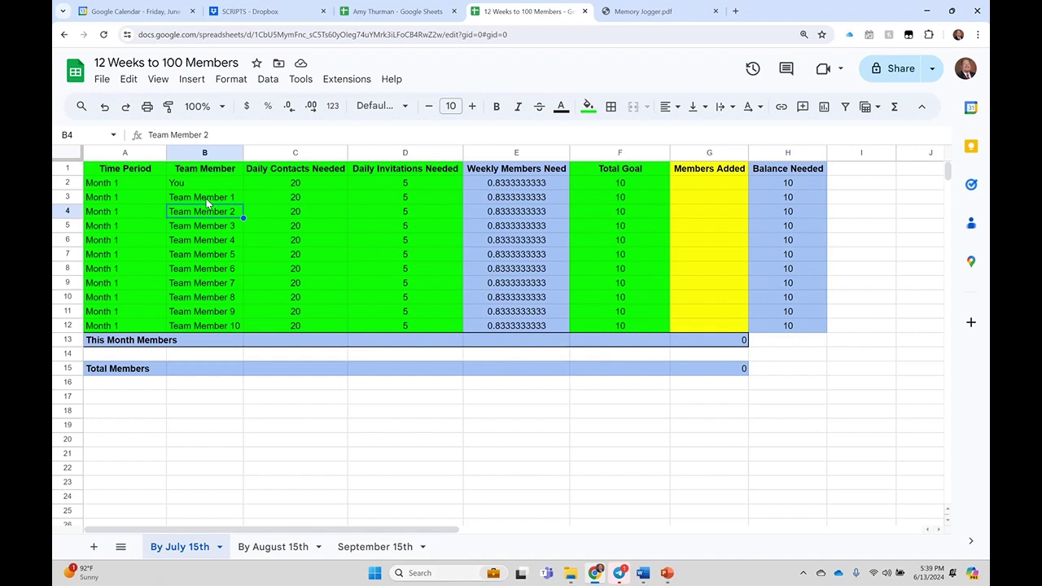
{"action": "left_click", "coordinate": [205, 201]}
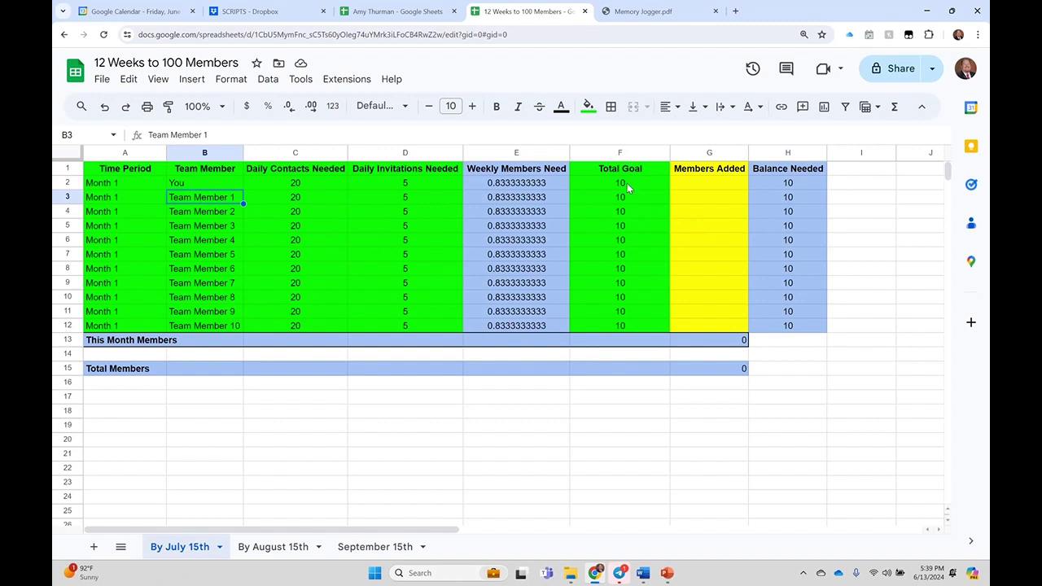
{"action": "left_click_drag", "start_coordinate": [627, 183], "coordinate": [624, 325]}
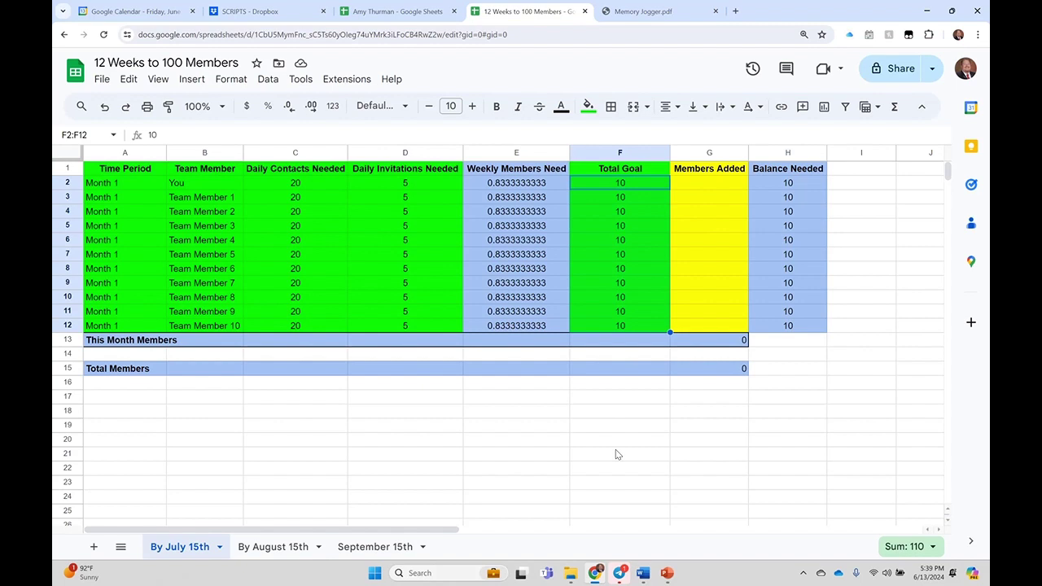
{"action": "left_click", "coordinate": [530, 428]}
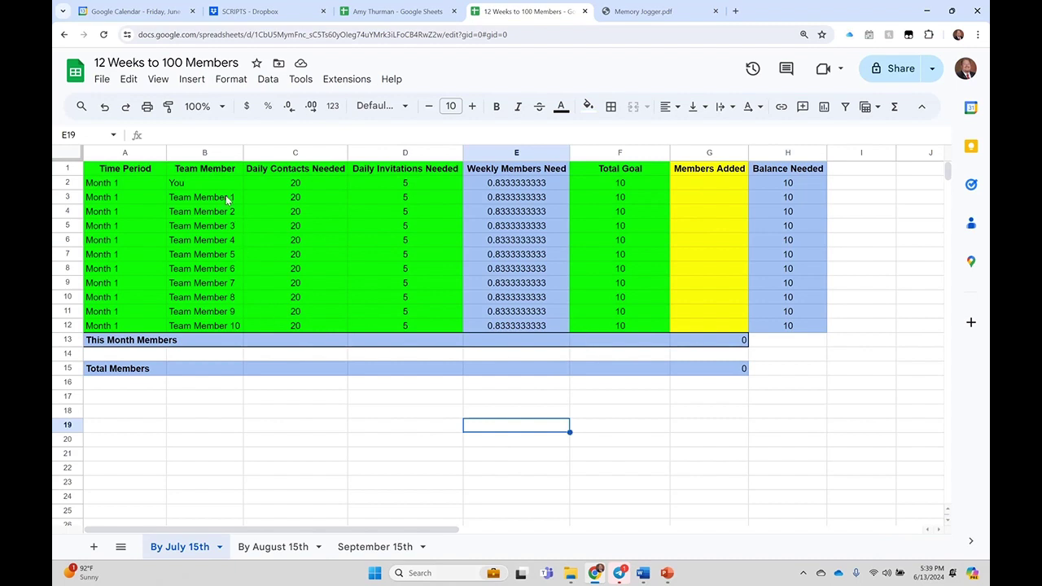
{"action": "left_click", "coordinate": [516, 183]}
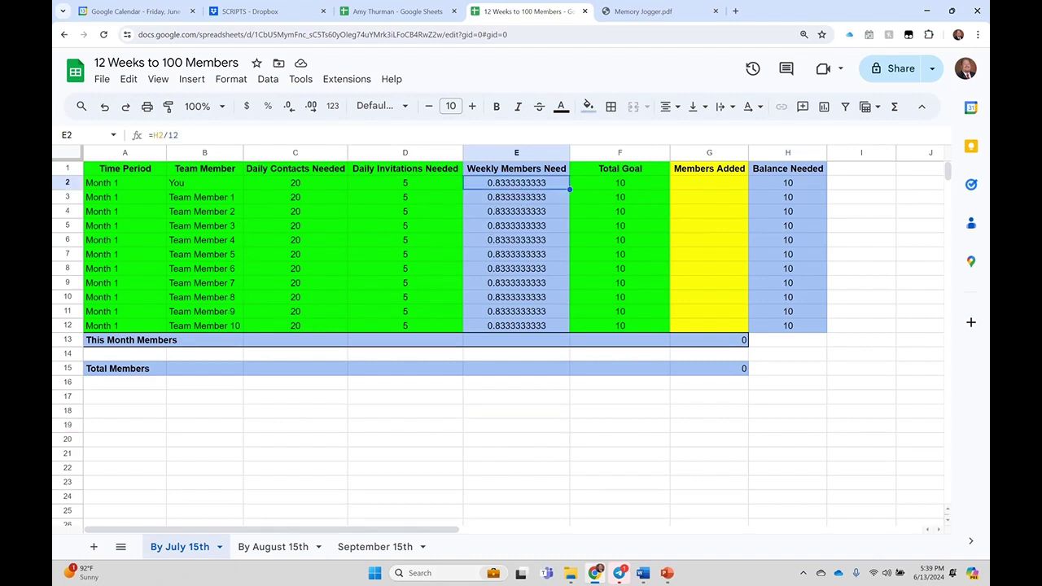
Deselect the formula cell in the tracker and stop sharing the screen in the Zoom meeting
{"action": "mouse_move", "coordinate": [595, 573]}
{"action": "left_click", "coordinate": [447, 441]}
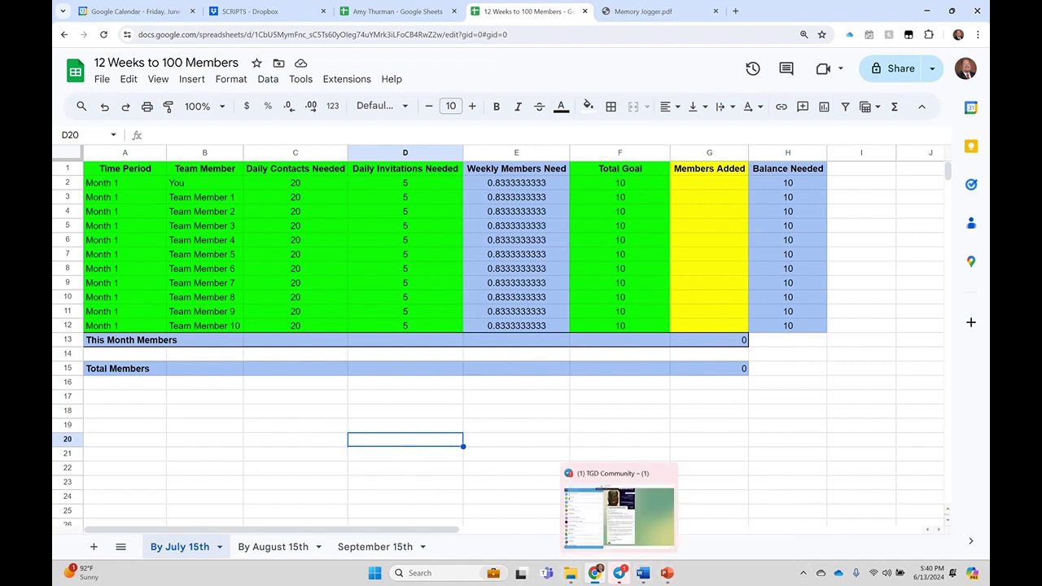
{"action": "mouse_move", "coordinate": [667, 573]}
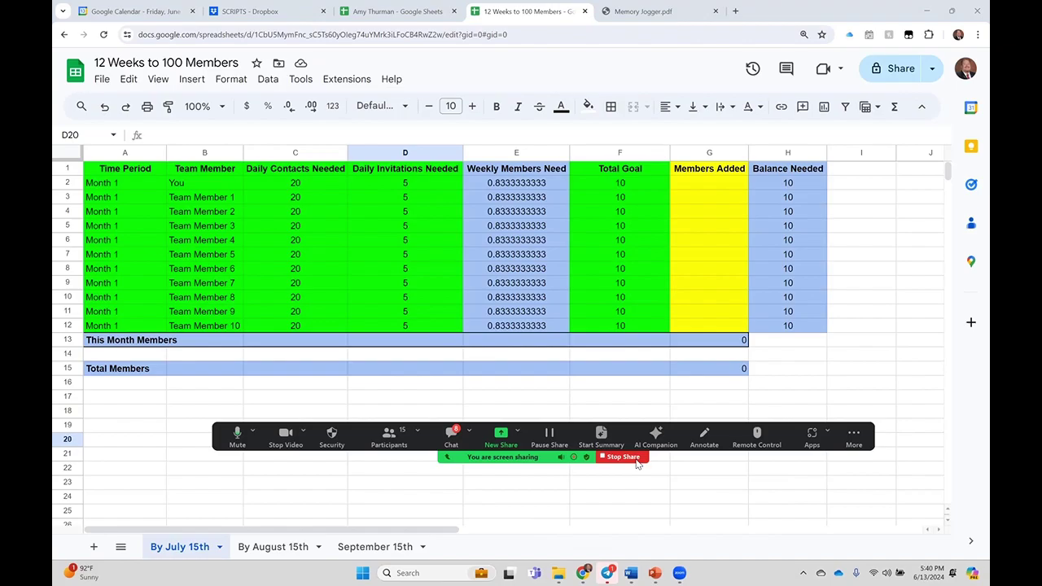
{"action": "left_click", "coordinate": [636, 460]}
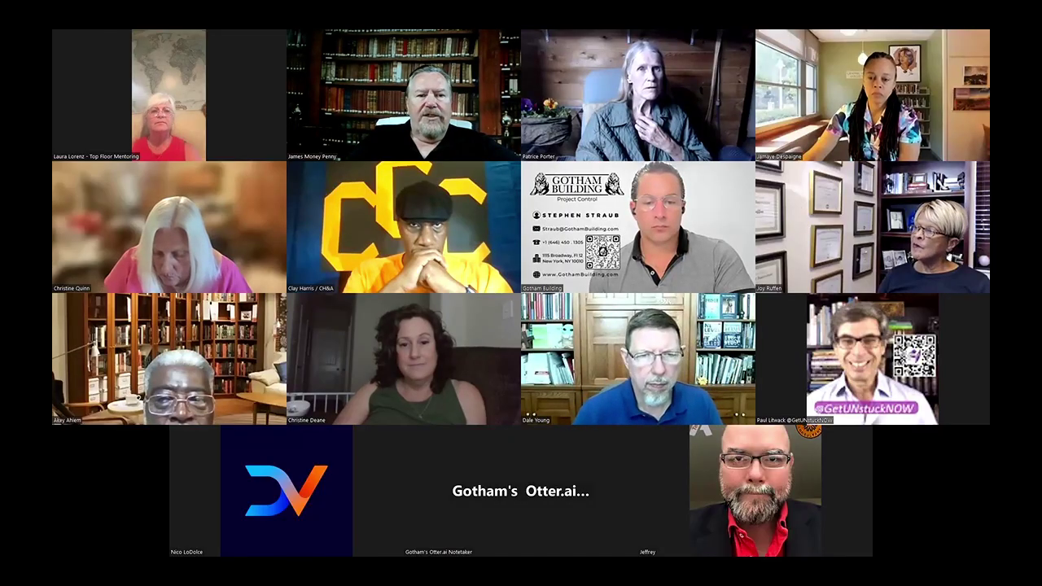